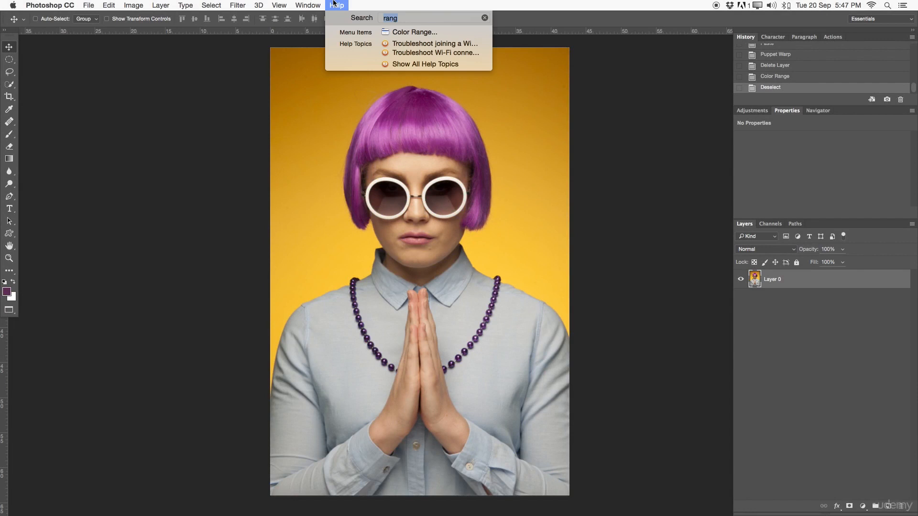
Step: Start a Color Range selection based on Sampled Colors and sample the yellow background beside the model's hair
{"action": "mouse_move", "coordinate": [397, 33]}
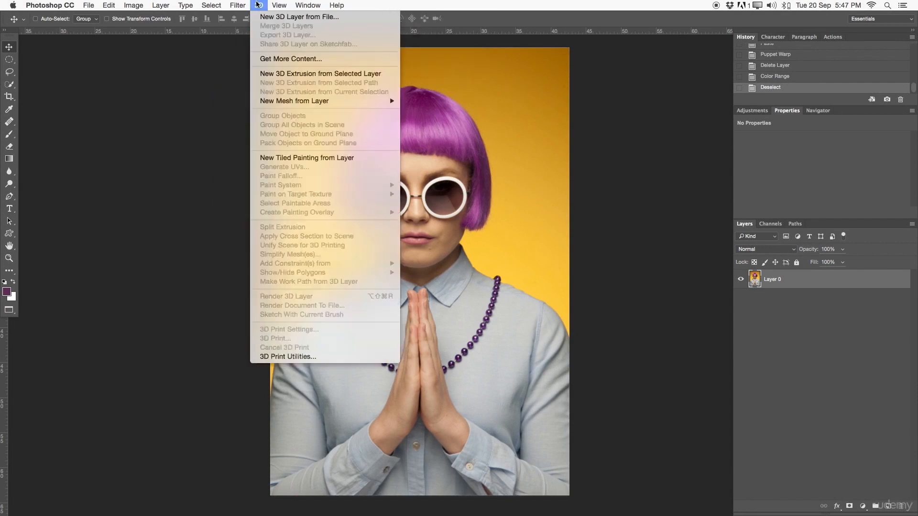
{"action": "mouse_move", "coordinate": [218, 4]}
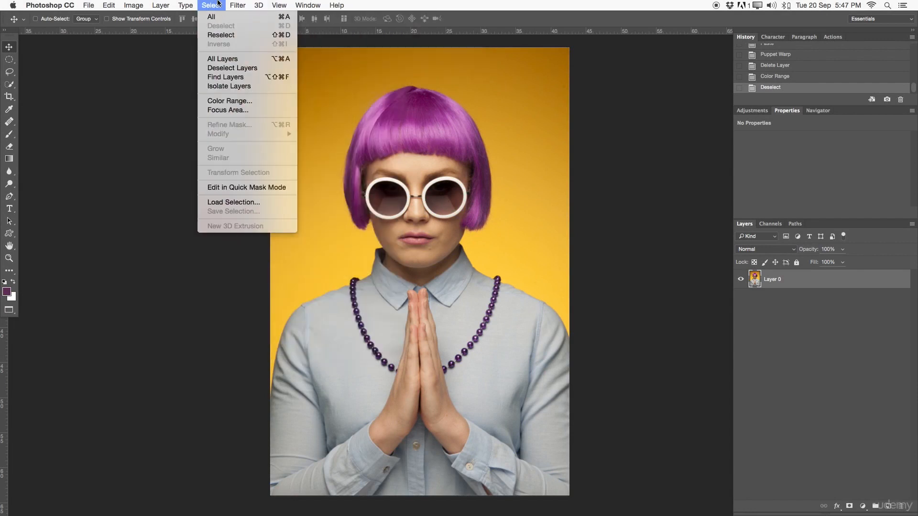
{"action": "left_click", "coordinate": [221, 101]}
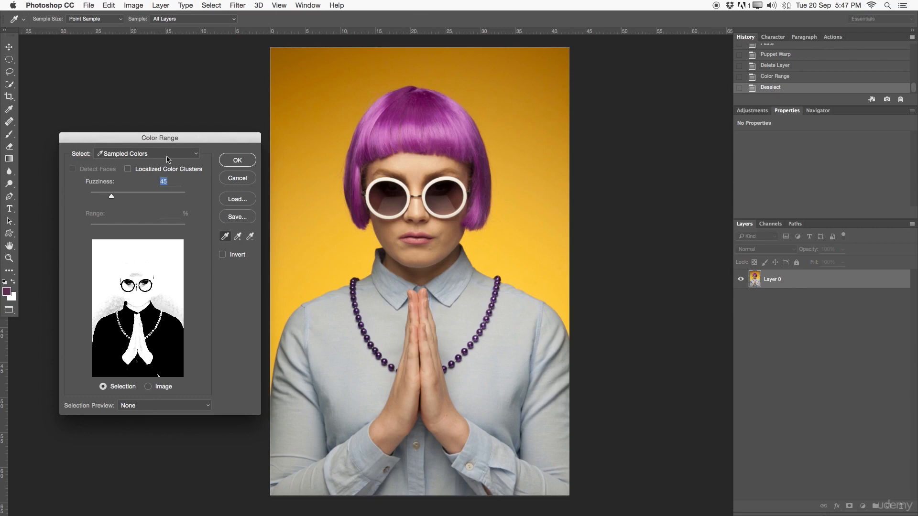
{"action": "left_click", "coordinate": [146, 154]}
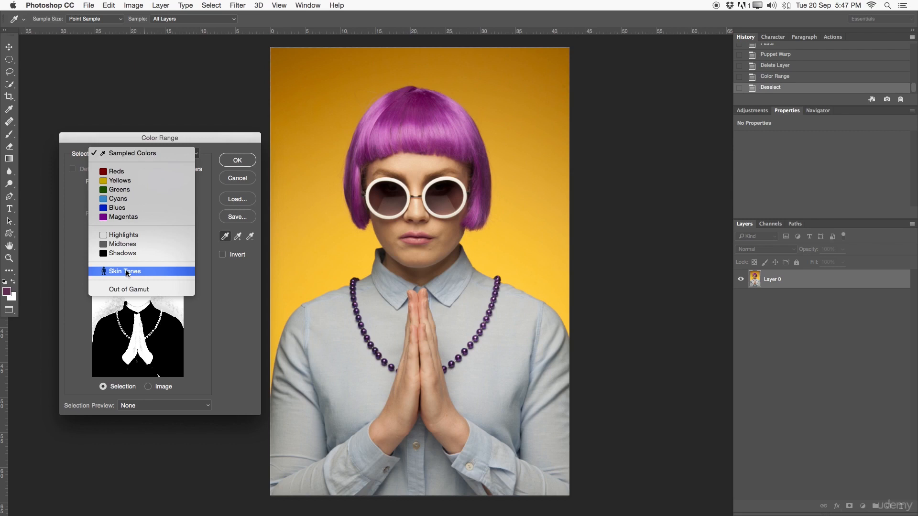
{"action": "left_click", "coordinate": [125, 155]}
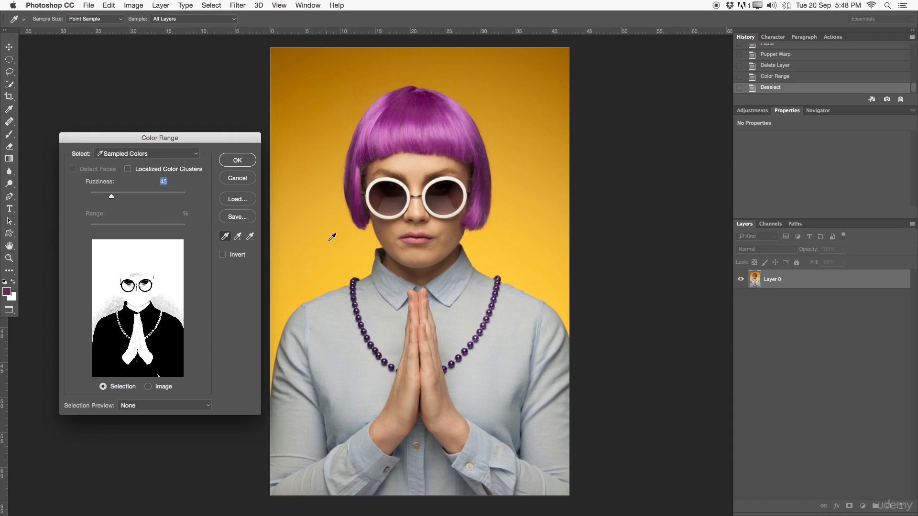
{"action": "left_click", "coordinate": [355, 244]}
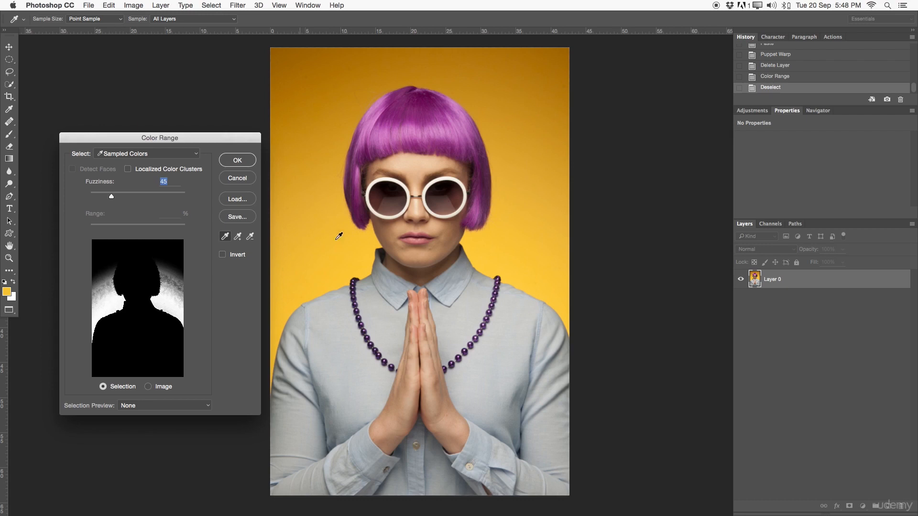
Step: Try a different fuzziness for the sampled colours and set it to 40
{"action": "left_click_drag", "start_coordinate": [112, 197], "coordinate": [150, 199]}
{"action": "type", "text": "4"}
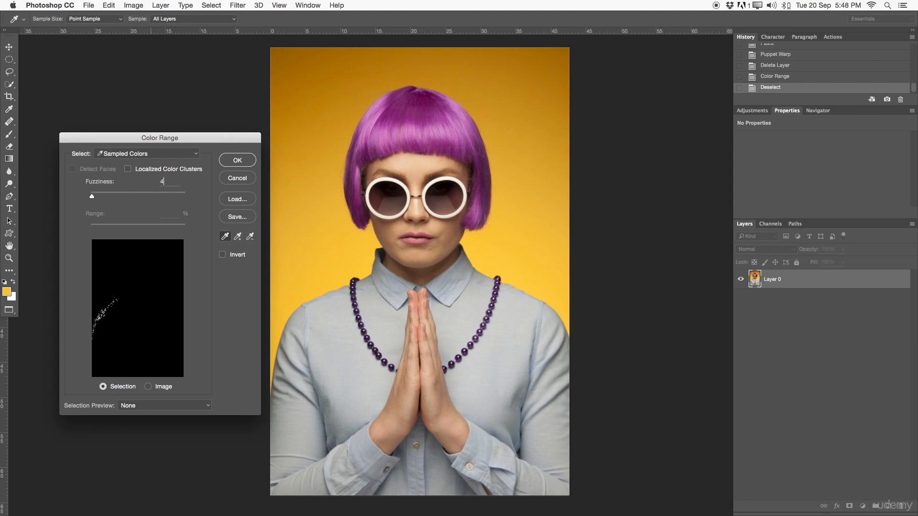
{"action": "type", "text": "0"}
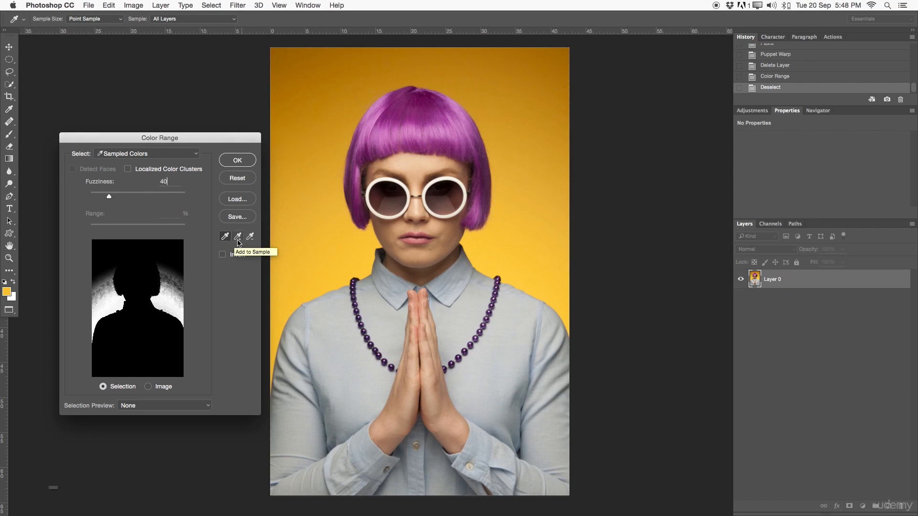
Step: Try the Add to Sample eyedropper and return to the standard sampling eyedropper
{"action": "key", "text": "alt"}
{"action": "key", "text": "shift"}
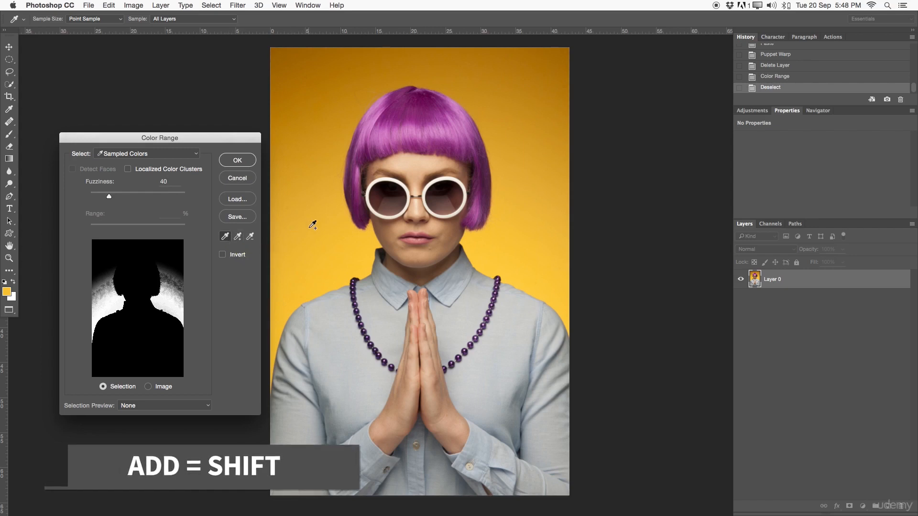
{"action": "left_click", "coordinate": [241, 236]}
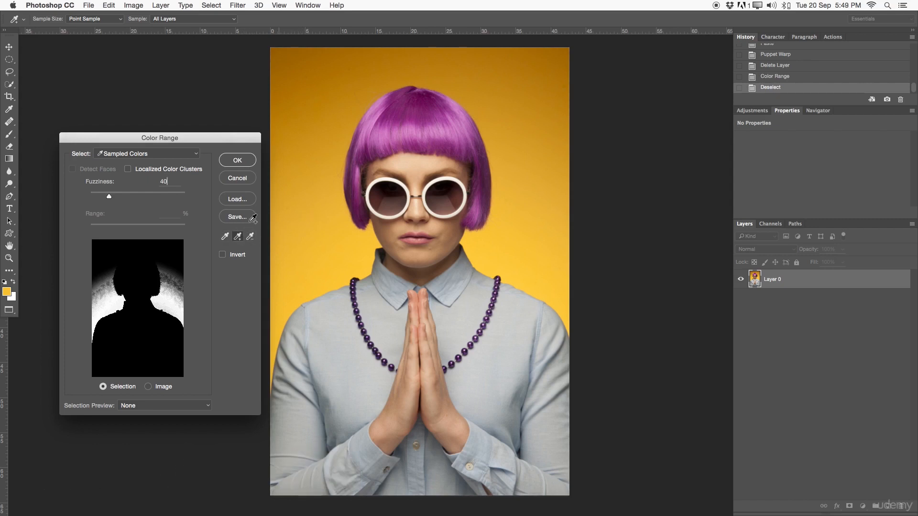
{"action": "left_click", "coordinate": [229, 238]}
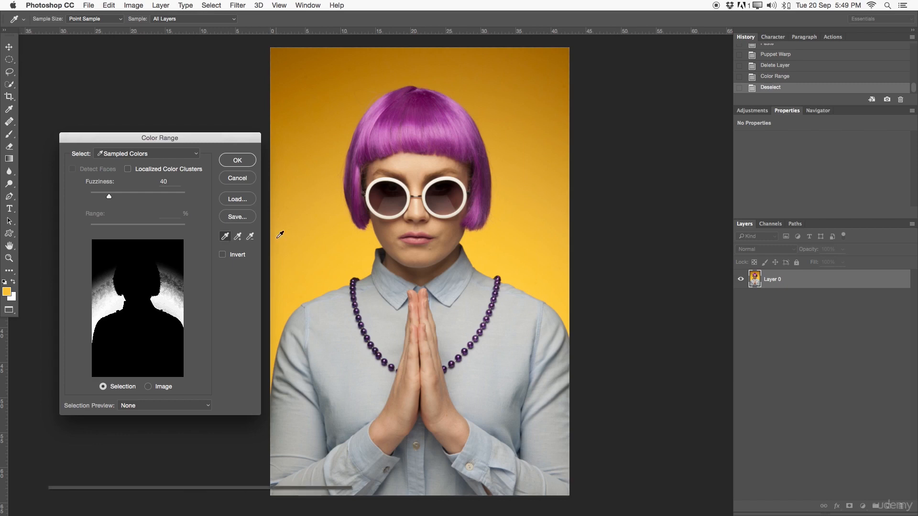
{"action": "key", "text": "alt"}
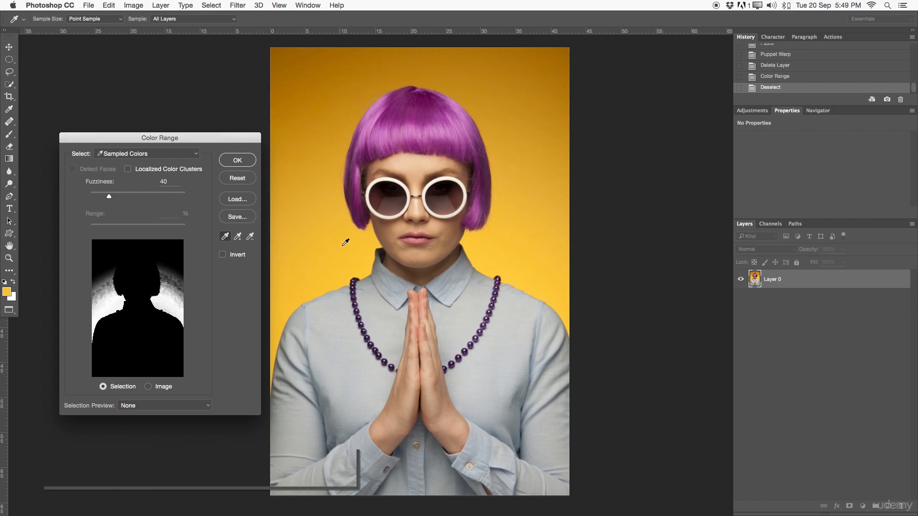
{"action": "left_click", "coordinate": [227, 237]}
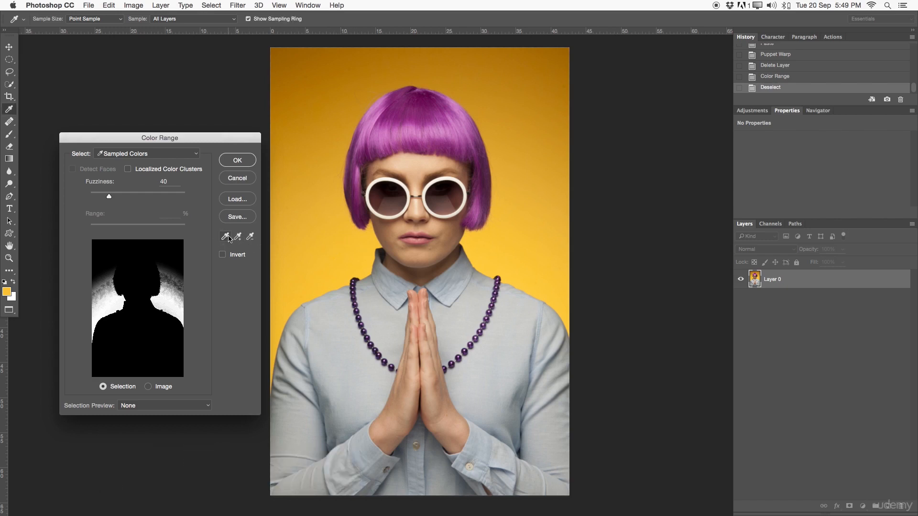
{"action": "left_click", "coordinate": [238, 236]}
{"action": "left_click", "coordinate": [224, 237]}
Step: Add background shades from beside the hair, the dark upper-left corner and above both shoulders to the colour sample
{"action": "left_click", "coordinate": [319, 210]}
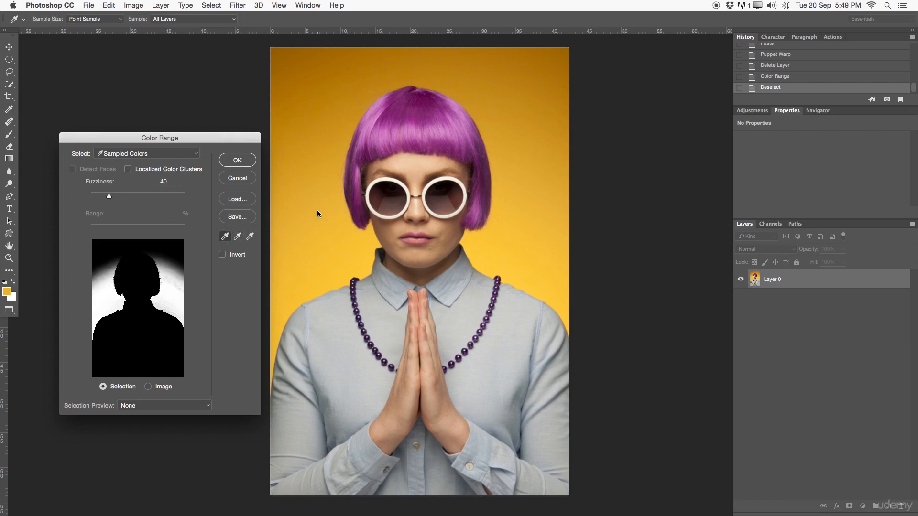
{"action": "left_click", "coordinate": [300, 156]}
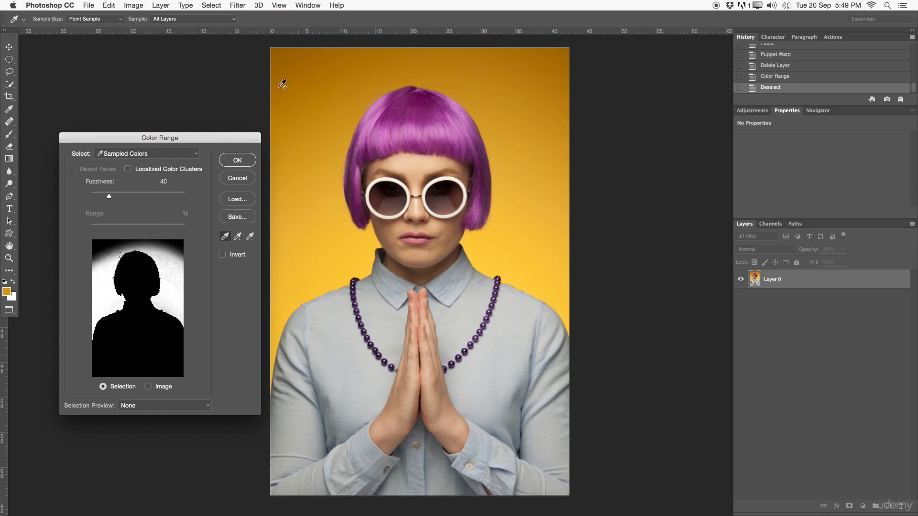
{"action": "left_click", "coordinate": [286, 60]}
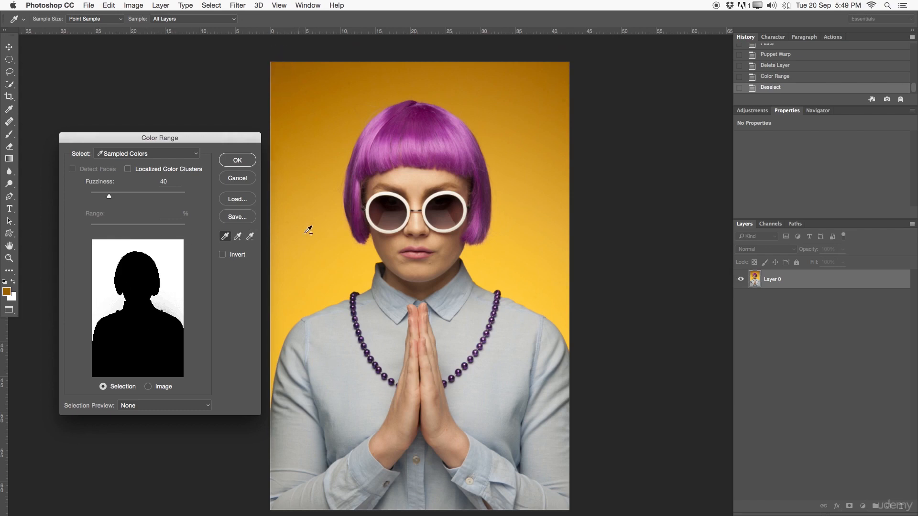
{"action": "left_click", "coordinate": [290, 229]}
{"action": "left_click", "coordinate": [350, 264]}
{"action": "left_click", "coordinate": [510, 274]}
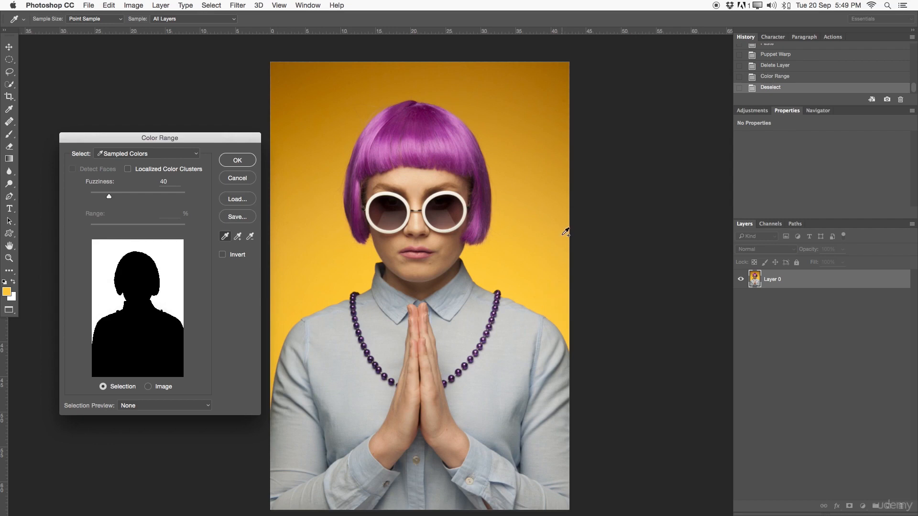
Step: Add the darker orange shades around and above the head to the sample and apply the background selection
{"action": "left_click", "coordinate": [493, 137]}
{"action": "left_click", "coordinate": [553, 103]}
{"action": "left_click", "coordinate": [412, 79]}
{"action": "left_click", "coordinate": [348, 85], "text": "shift"}
{"action": "left_click", "coordinate": [297, 85], "text": "shift"}
{"action": "left_click", "coordinate": [357, 103], "text": "shift"}
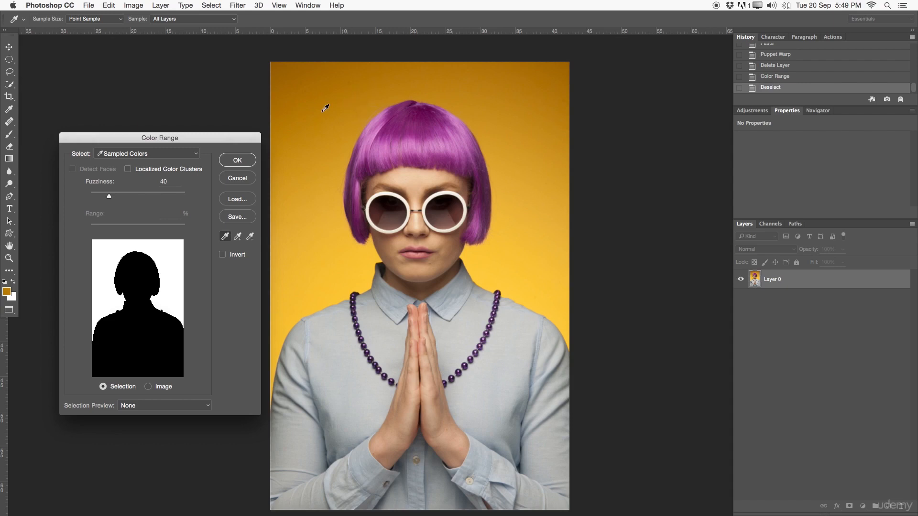
{"action": "left_click", "coordinate": [237, 160]}
{"action": "key", "text": "v"}
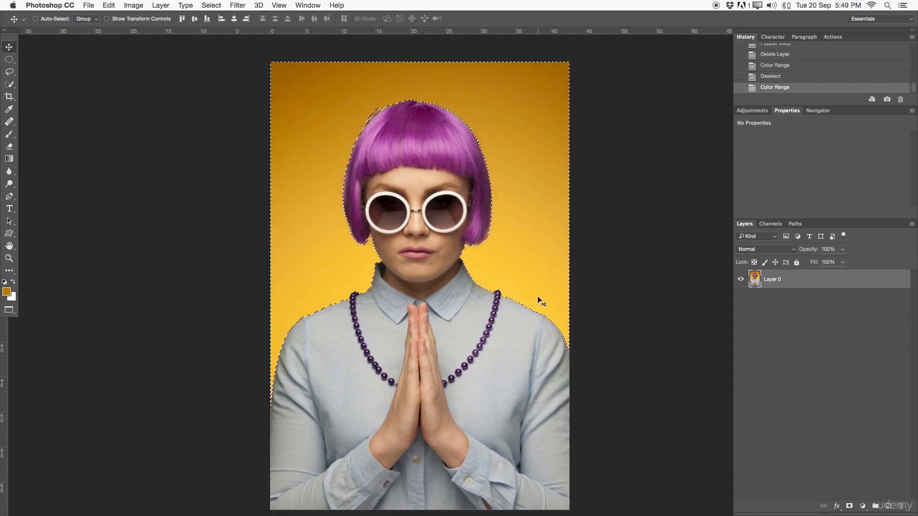
Step: Inspect the selection edge along the top of the hair up close and deselect the background
{"action": "key", "text": "z"}
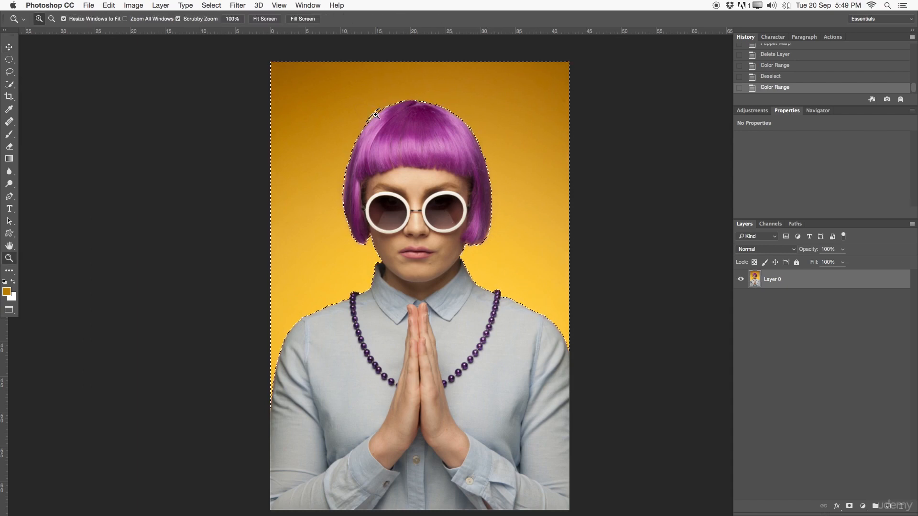
{"action": "left_click", "coordinate": [377, 116]}
{"action": "left_click_drag", "start_coordinate": [374, 129], "coordinate": [337, 127]}
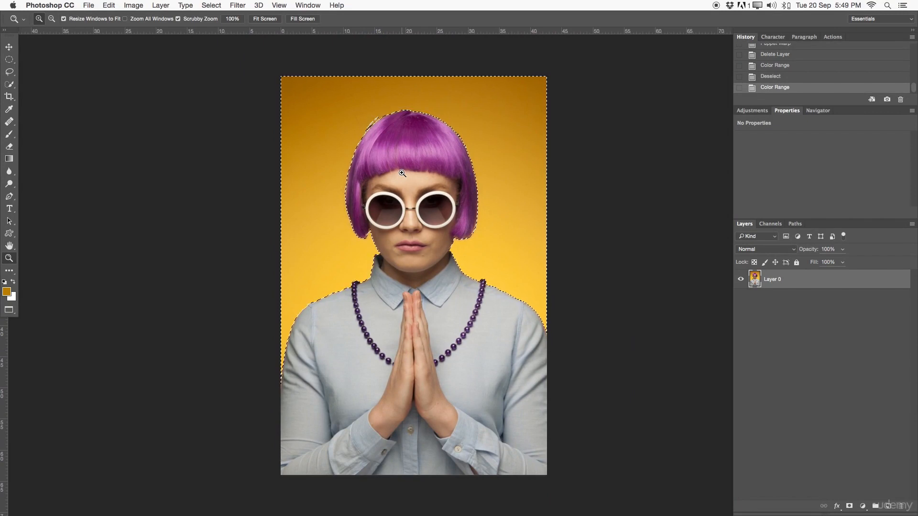
{"action": "key", "text": "super+d"}
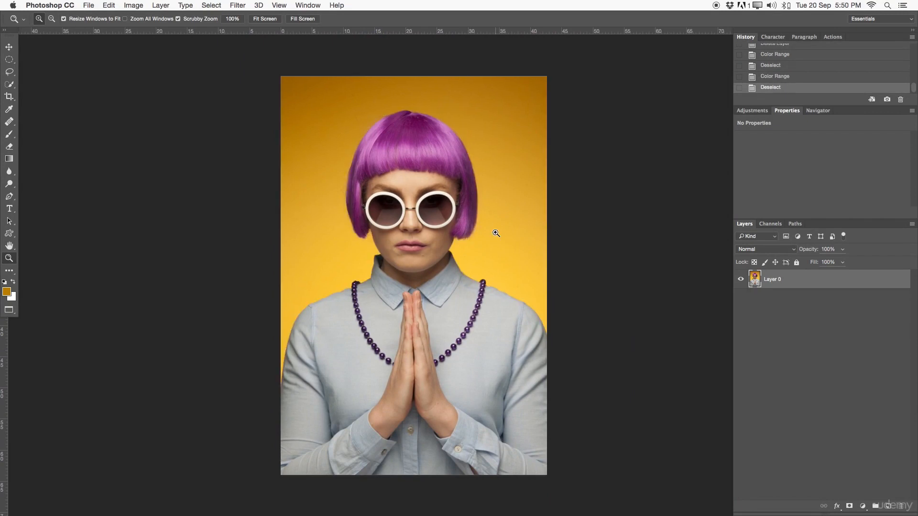
Step: Reapply Color Range with the same background samples, inspect the selection around the hair and deselect it
{"action": "left_click", "coordinate": [337, 5]}
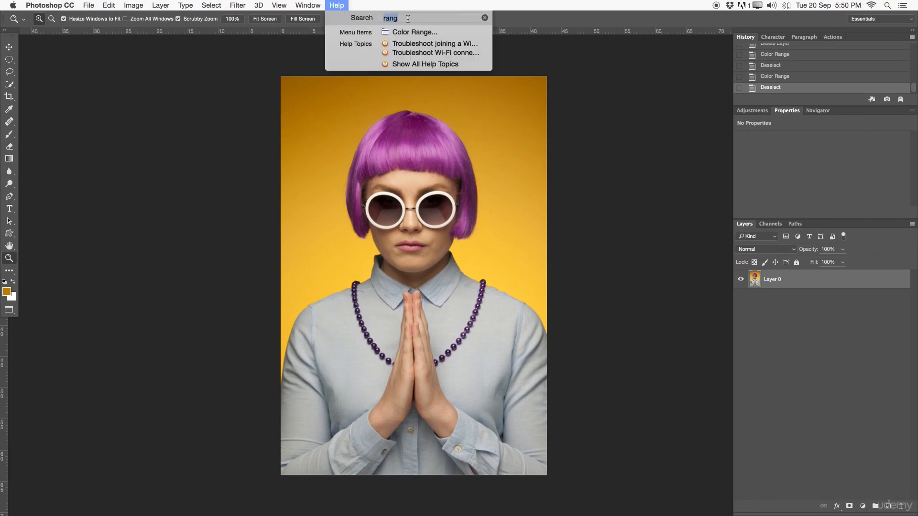
{"action": "mouse_move", "coordinate": [212, 6]}
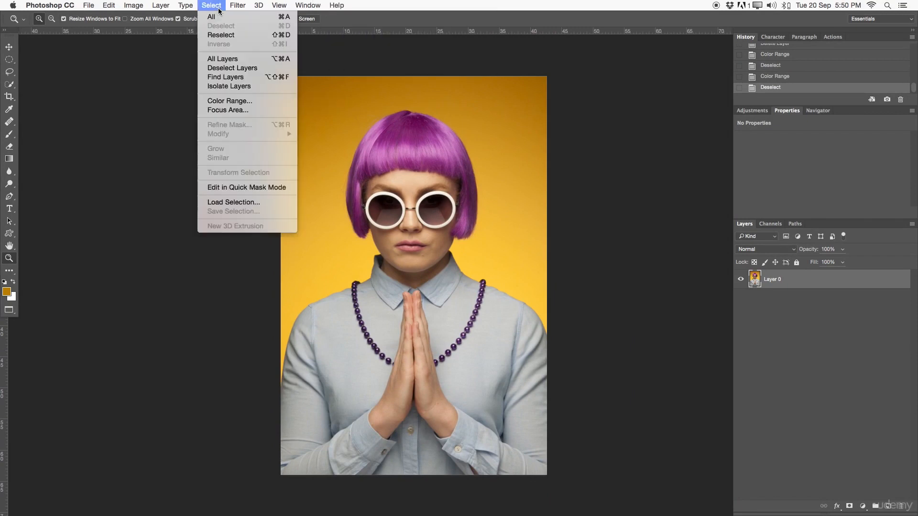
{"action": "left_click", "coordinate": [227, 101]}
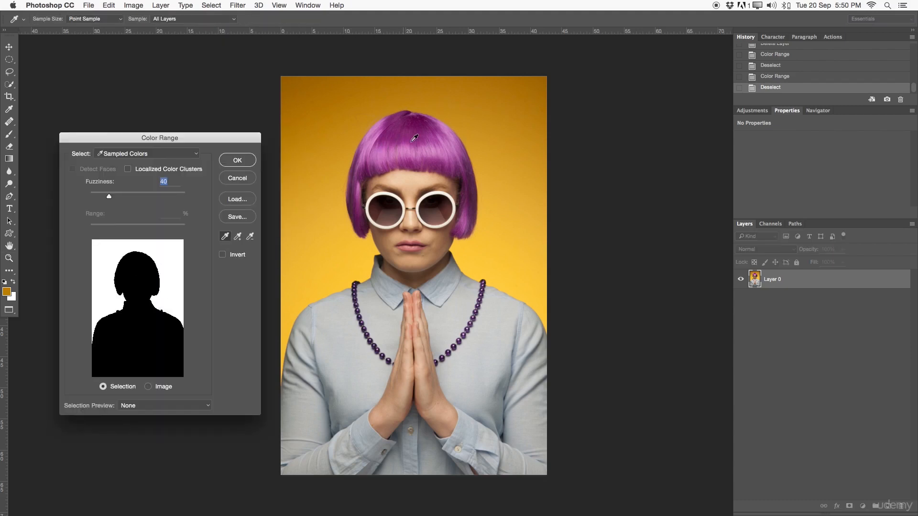
{"action": "left_click", "coordinate": [238, 160]}
{"action": "key", "text": "z"}
{"action": "left_click_drag", "start_coordinate": [396, 154], "coordinate": [433, 158]}
{"action": "key", "text": "super+d"}
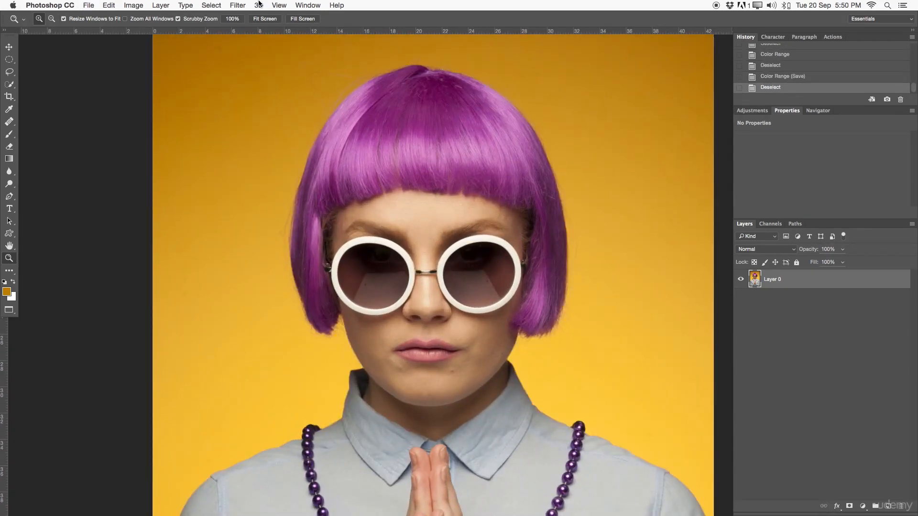
Step: Start a new Color Range selection and sample several purple shades along the left side of the hair
{"action": "left_click", "coordinate": [233, 5]}
{"action": "mouse_move", "coordinate": [225, 3]}
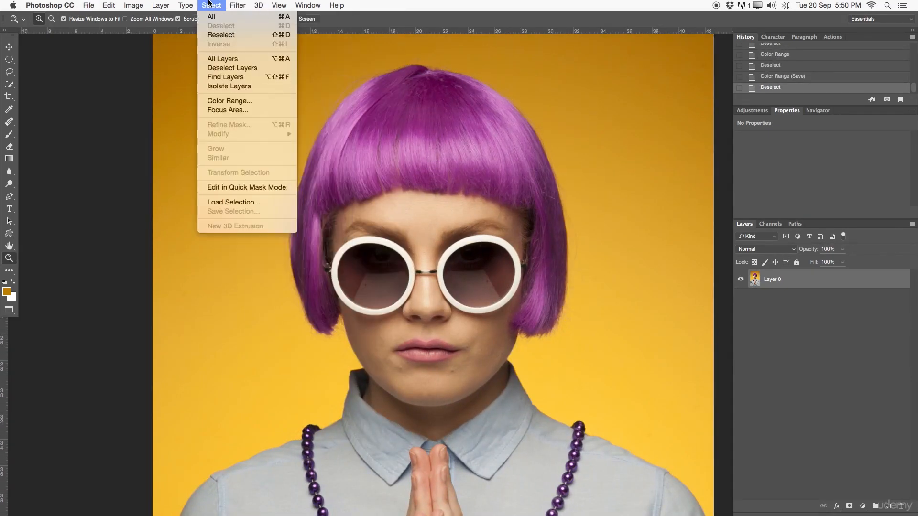
{"action": "left_click", "coordinate": [226, 98]}
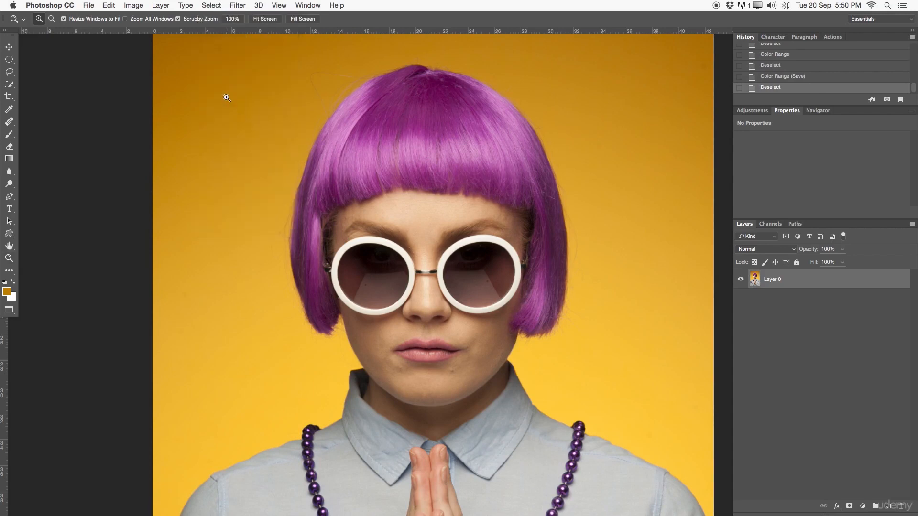
{"action": "left_click", "coordinate": [316, 265]}
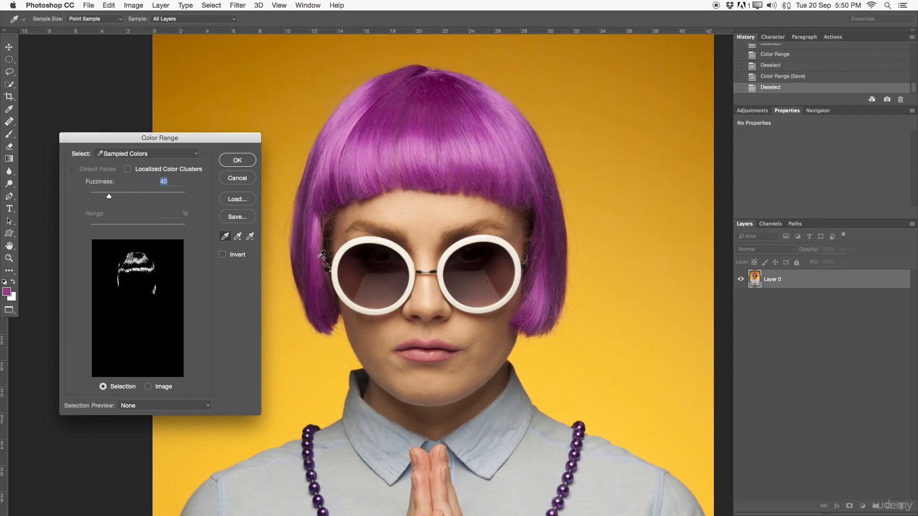
{"action": "left_click", "coordinate": [317, 229], "text": "shift"}
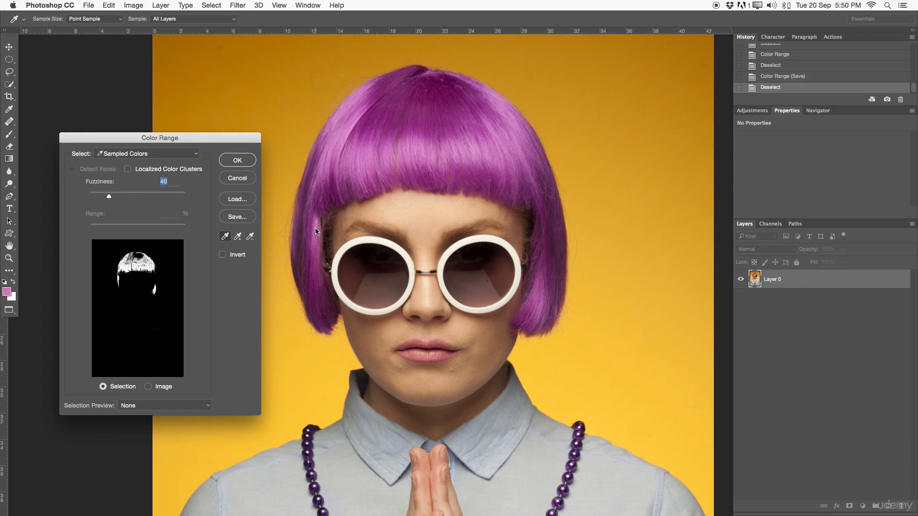
{"action": "left_click", "coordinate": [308, 229], "text": "shift"}
{"action": "left_click", "coordinate": [307, 230], "text": "shift"}
{"action": "left_click", "coordinate": [302, 233], "text": "shift"}
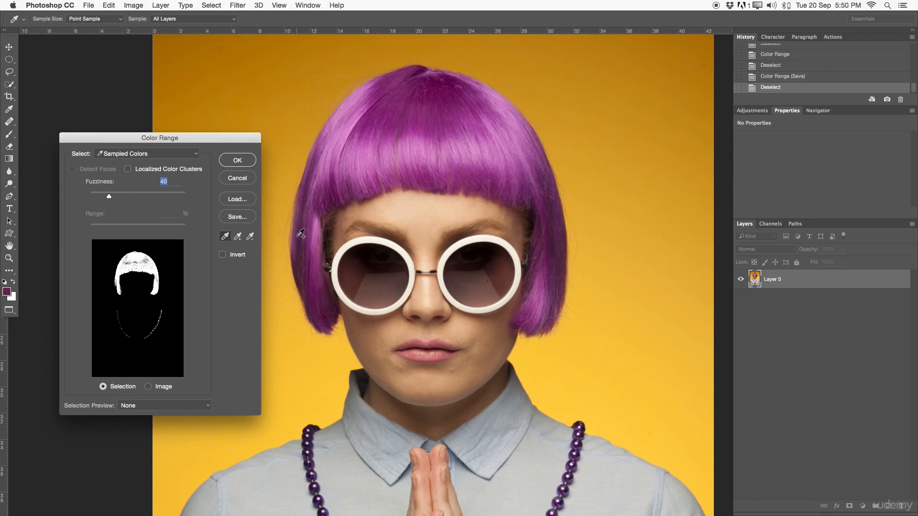
Step: Add purple shades from the fringe, crown and upper right of the hair to the colour sample
{"action": "left_click", "coordinate": [360, 154], "text": "shift"}
{"action": "left_click", "coordinate": [371, 130]}
{"action": "left_click", "coordinate": [348, 123]}
{"action": "left_click", "coordinate": [419, 97], "text": "shift"}
{"action": "left_click", "coordinate": [466, 114], "text": "shift"}
{"action": "left_click", "coordinate": [471, 147], "text": "shift"}
{"action": "left_click", "coordinate": [498, 128], "text": "shift"}
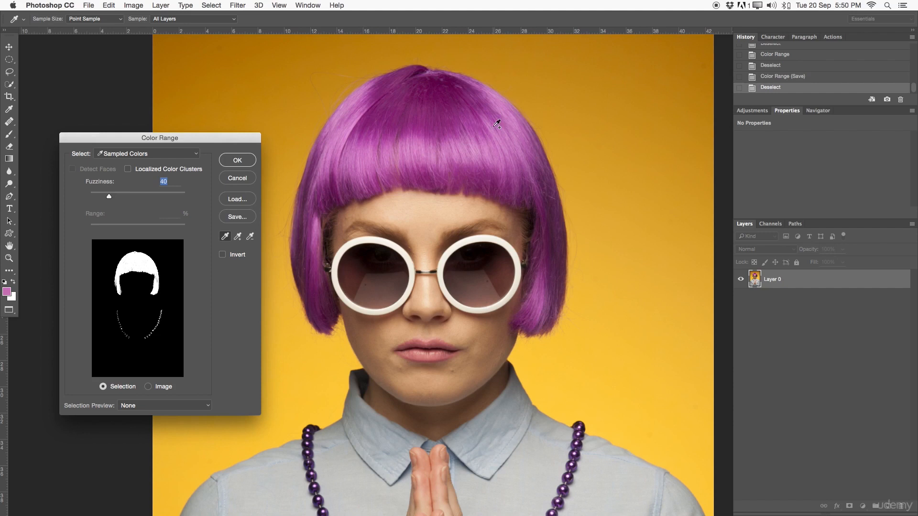
Step: Add a shade from the right side of the hair and apply the Color Range selection
{"action": "left_click_drag", "start_coordinate": [496, 125], "coordinate": [481, 58]}
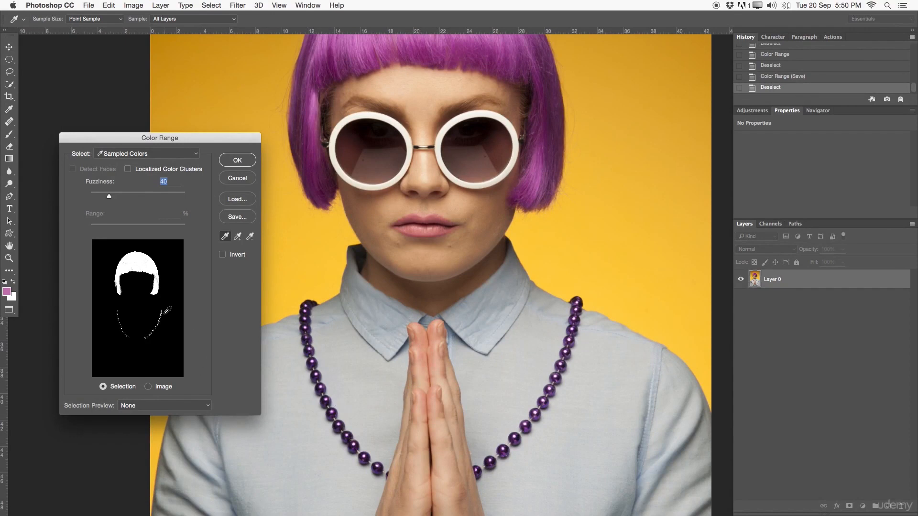
{"action": "left_click_drag", "start_coordinate": [466, 165], "coordinate": [464, 254]}
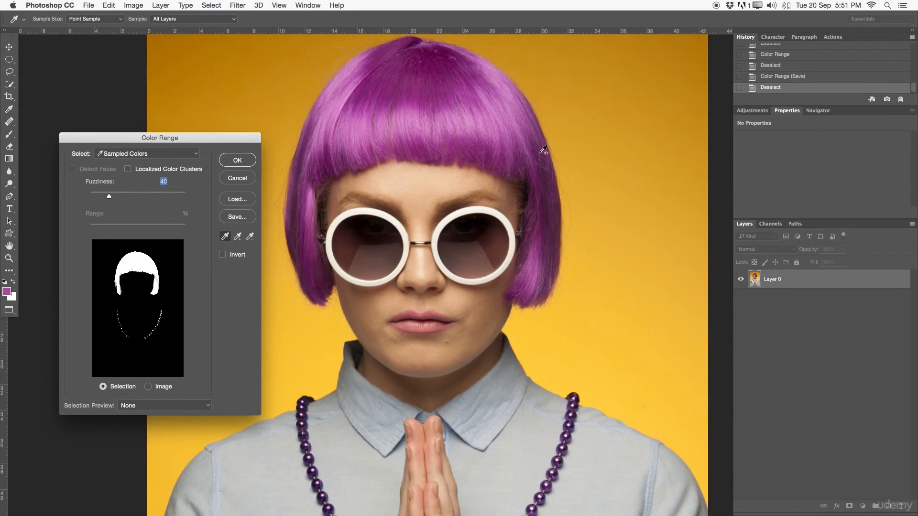
{"action": "left_click", "coordinate": [545, 171]}
{"action": "left_click", "coordinate": [248, 163]}
{"action": "key", "text": "z"}
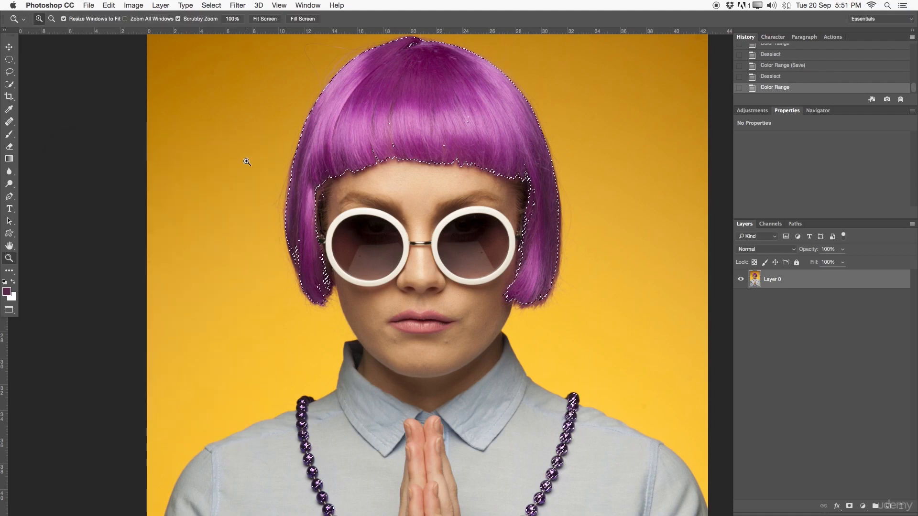
{"action": "left_click", "coordinate": [420, 189], "text": "alt"}
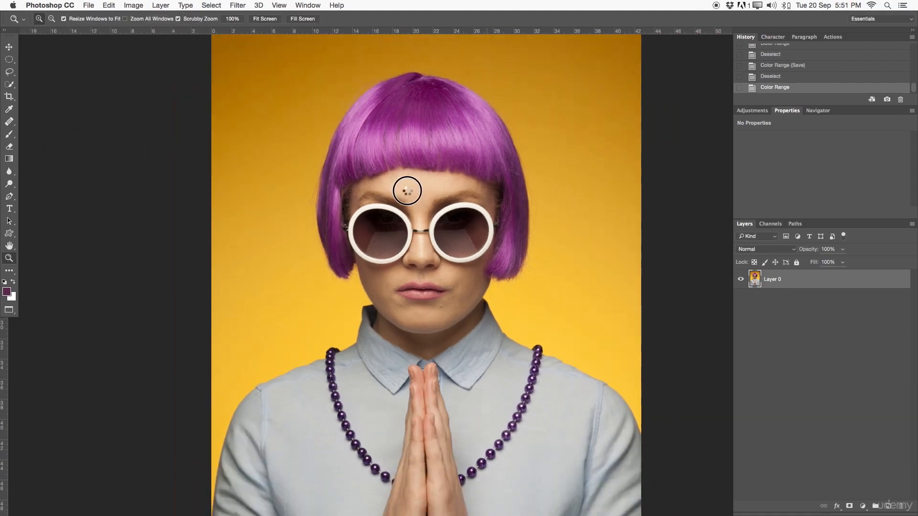
{"action": "left_click", "coordinate": [495, 190]}
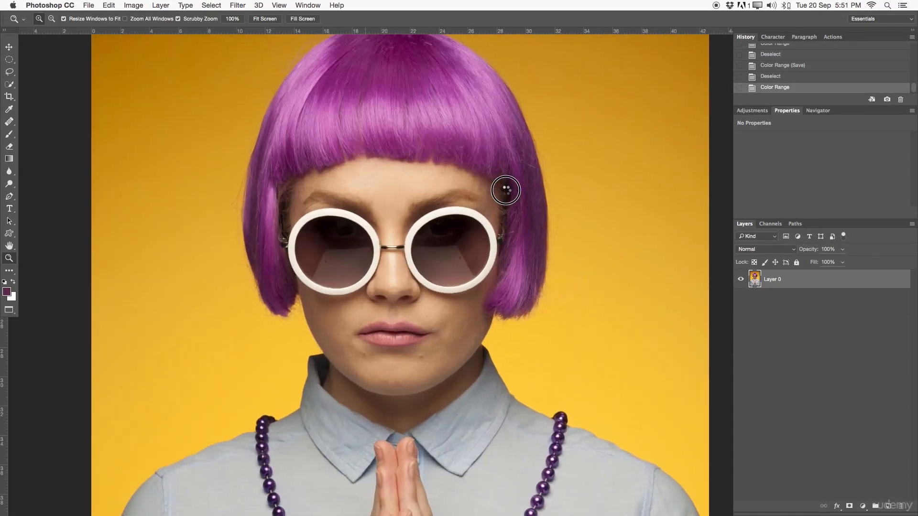
{"action": "left_click_drag", "start_coordinate": [441, 165], "coordinate": [407, 163]}
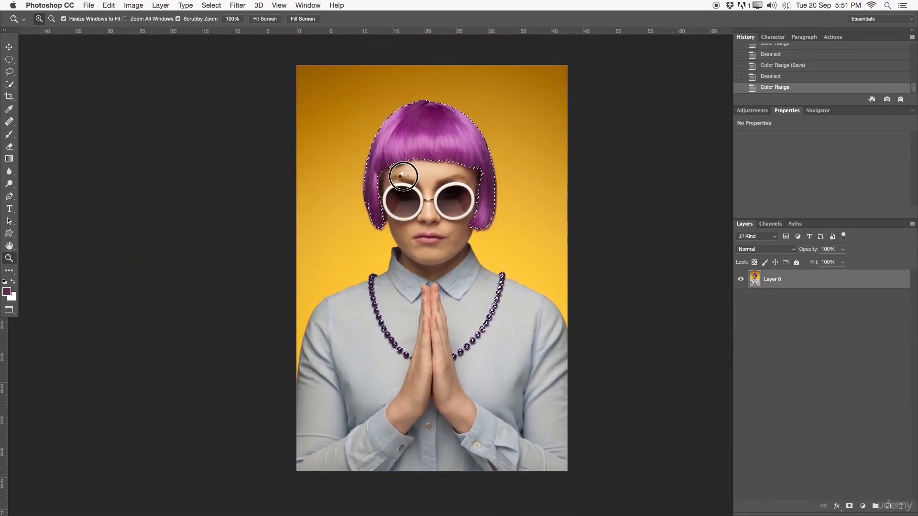
{"action": "left_click", "coordinate": [410, 183]}
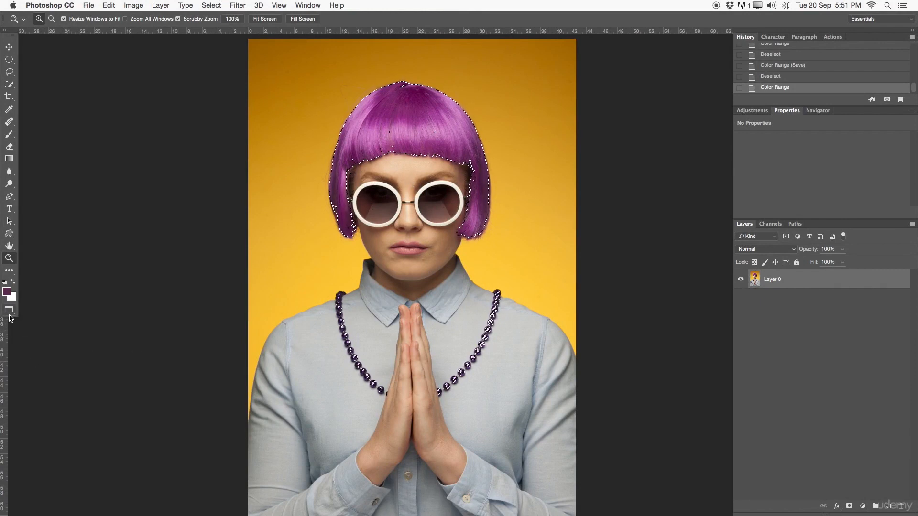
Step: Try to show the Quick Mask mode control by customizing the toolbar, and cancel the customization
{"action": "left_click", "coordinate": [109, 5]}
{"action": "left_click", "coordinate": [139, 374]}
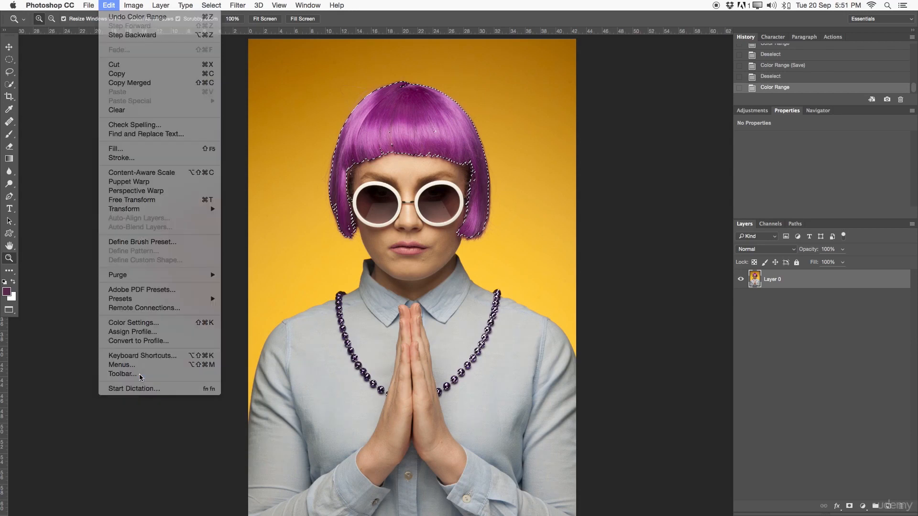
{"action": "scroll", "coordinate": [500, 204], "scroll_direction": "down", "scroll_amount": 10}
{"action": "scroll", "coordinate": [623, 290], "scroll_direction": "down", "scroll_amount": 8}
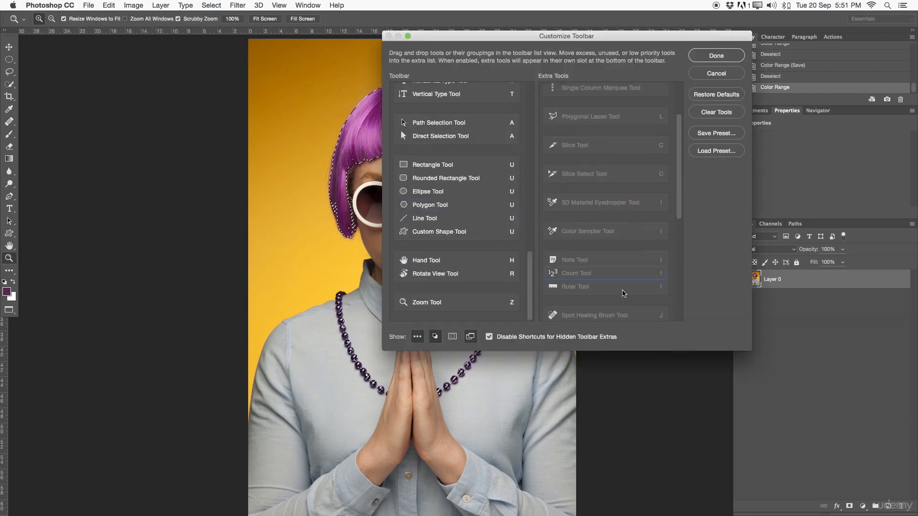
{"action": "scroll", "coordinate": [623, 290], "scroll_direction": "down", "scroll_amount": 5}
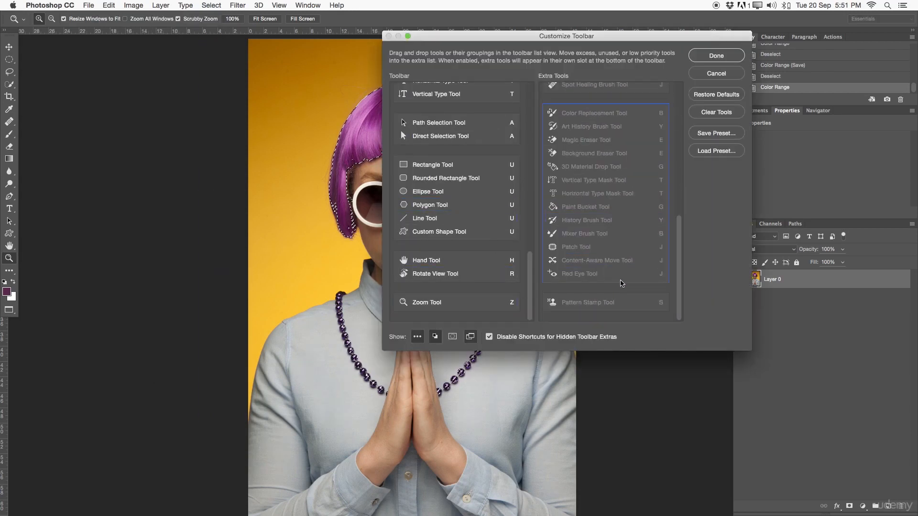
{"action": "scroll", "coordinate": [371, 371], "scroll_direction": "down", "scroll_amount": 10}
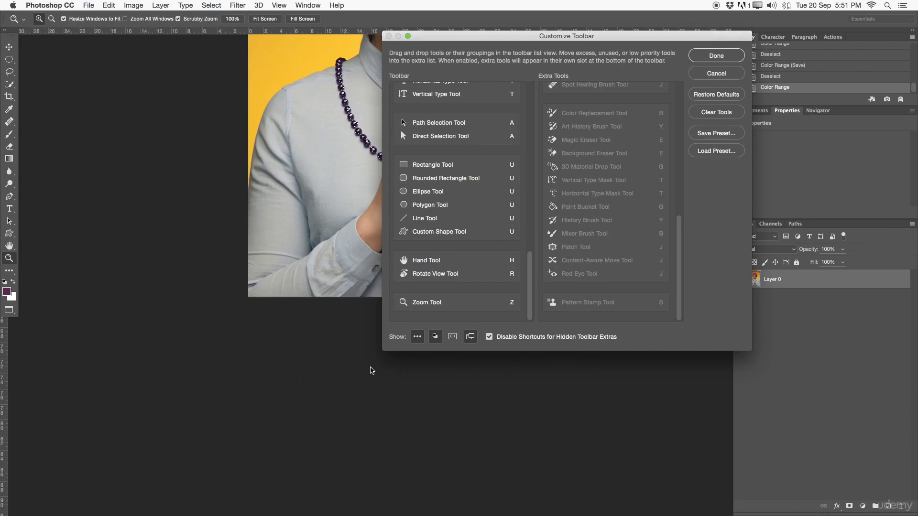
{"action": "left_click", "coordinate": [453, 338]}
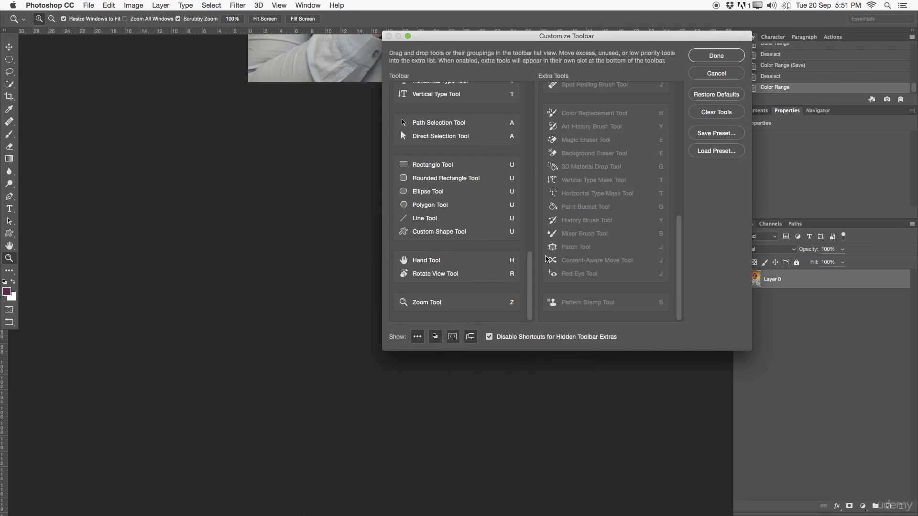
{"action": "left_click", "coordinate": [705, 71]}
{"action": "scroll", "coordinate": [412, 330], "scroll_direction": "up", "scroll_amount": 10}
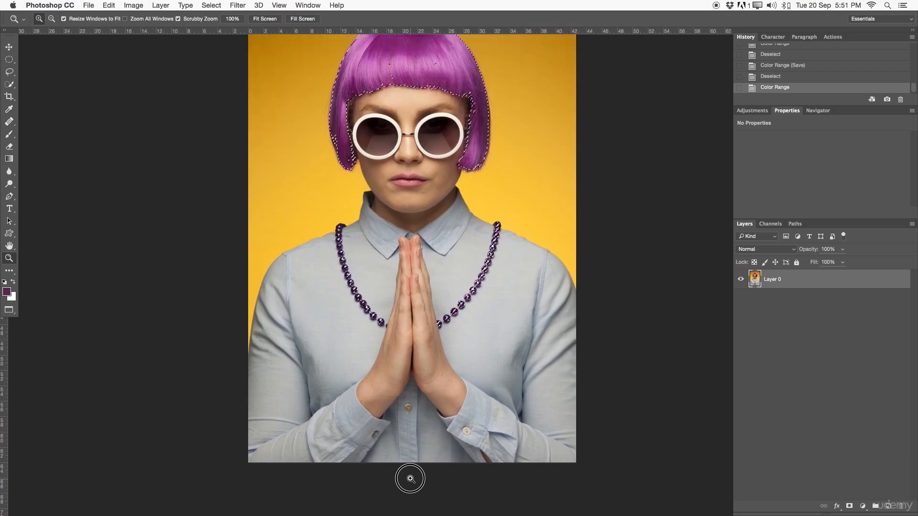
{"action": "scroll", "coordinate": [406, 402], "scroll_direction": "up", "scroll_amount": 2}
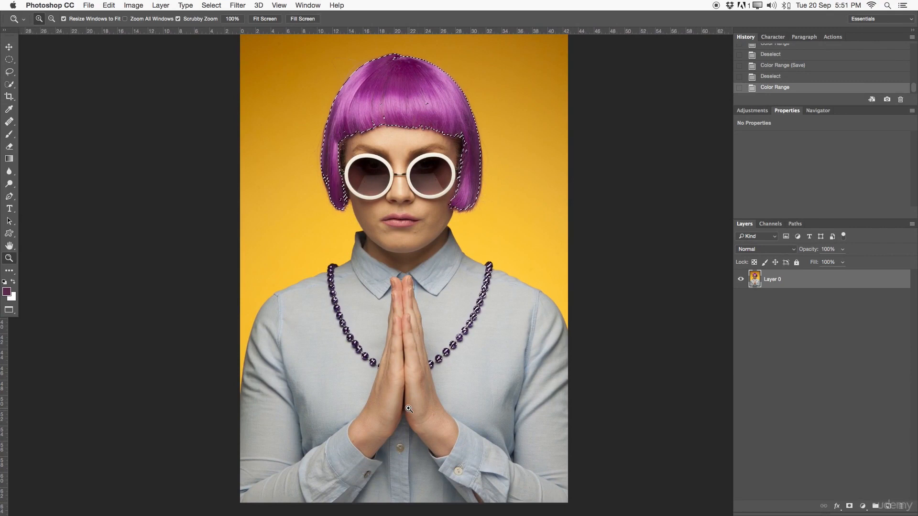
{"action": "left_click_drag", "start_coordinate": [421, 328], "coordinate": [417, 334]}
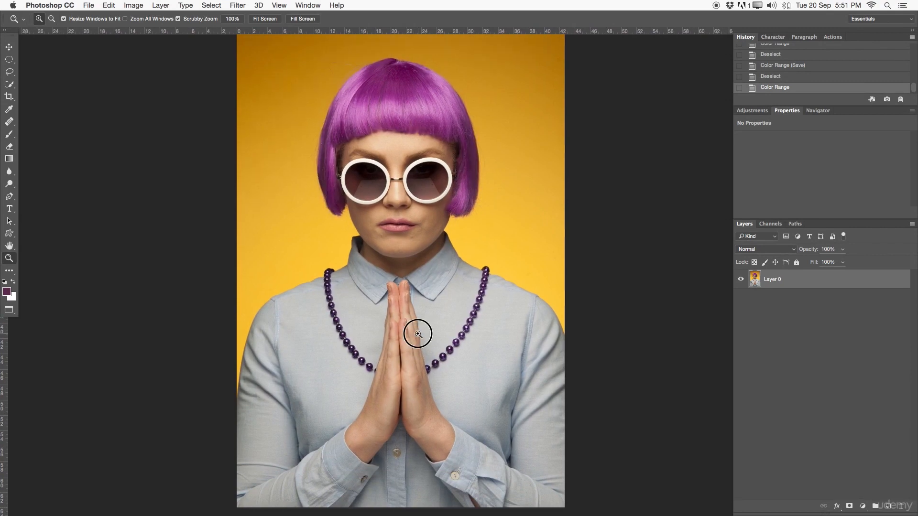